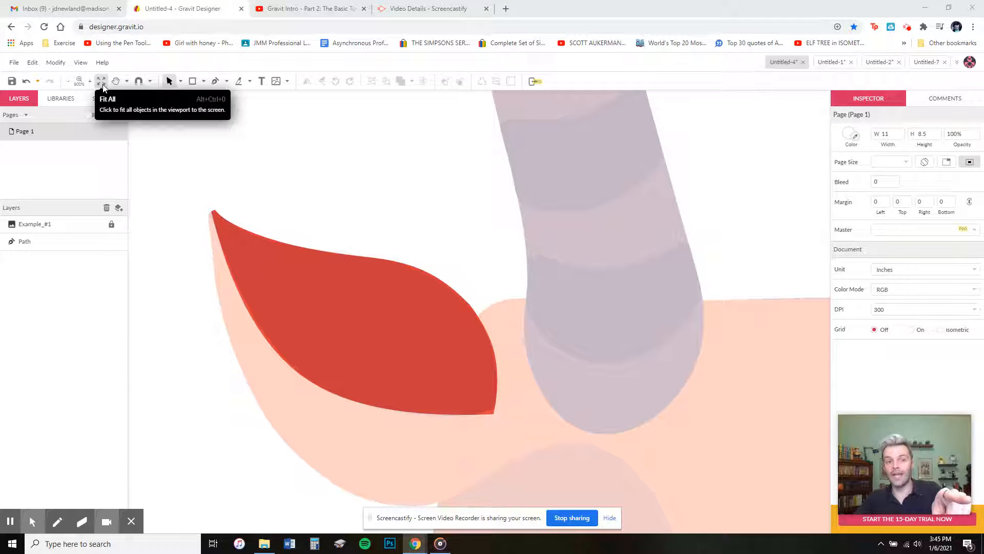
Step: Fit the entire antelope head drawing, with its red ear path, into the viewport
{"action": "left_click", "coordinate": [101, 82]}
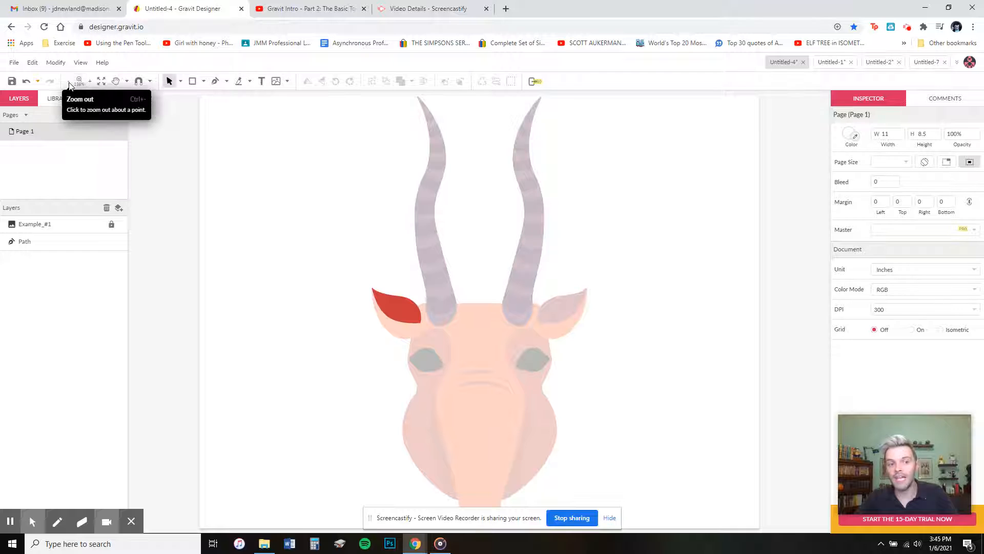
Step: Zoom in several levels on the head and pan the red ear into view
{"action": "left_click", "coordinate": [91, 82]}
{"action": "left_click", "coordinate": [93, 84]}
{"action": "left_click", "coordinate": [91, 83]}
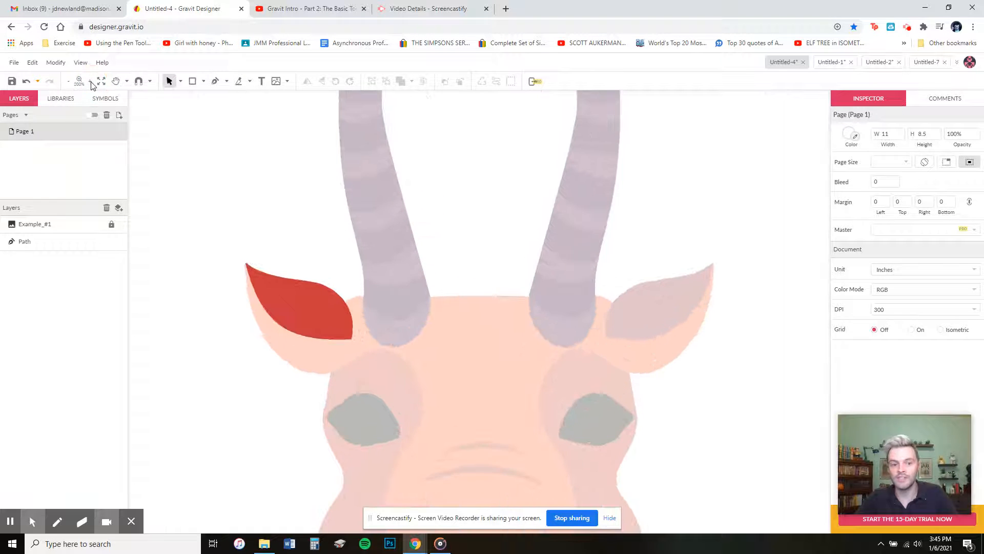
{"action": "left_click", "coordinate": [91, 83]}
{"action": "left_click", "coordinate": [91, 83]}
{"action": "left_click", "coordinate": [116, 82]}
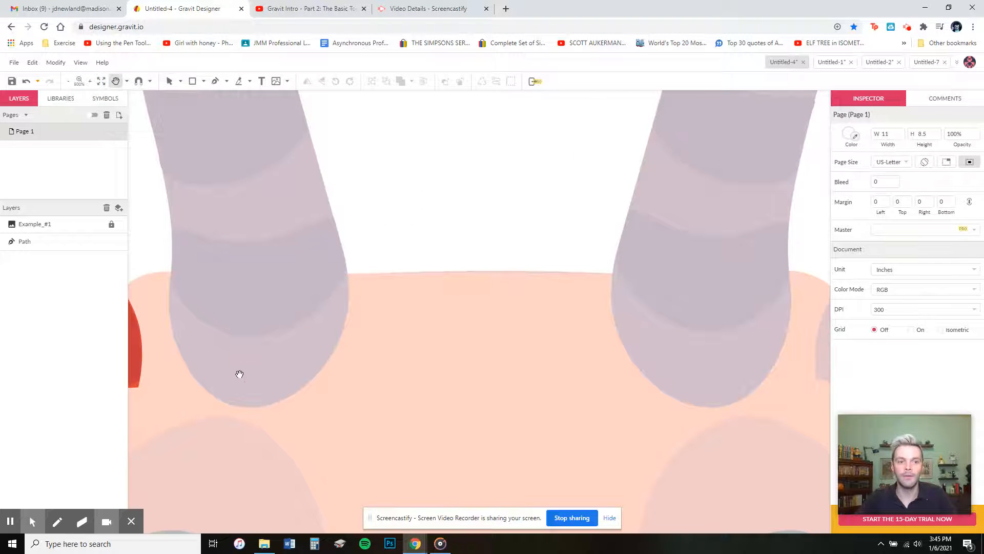
{"action": "left_click_drag", "start_coordinate": [237, 374], "coordinate": [576, 298]}
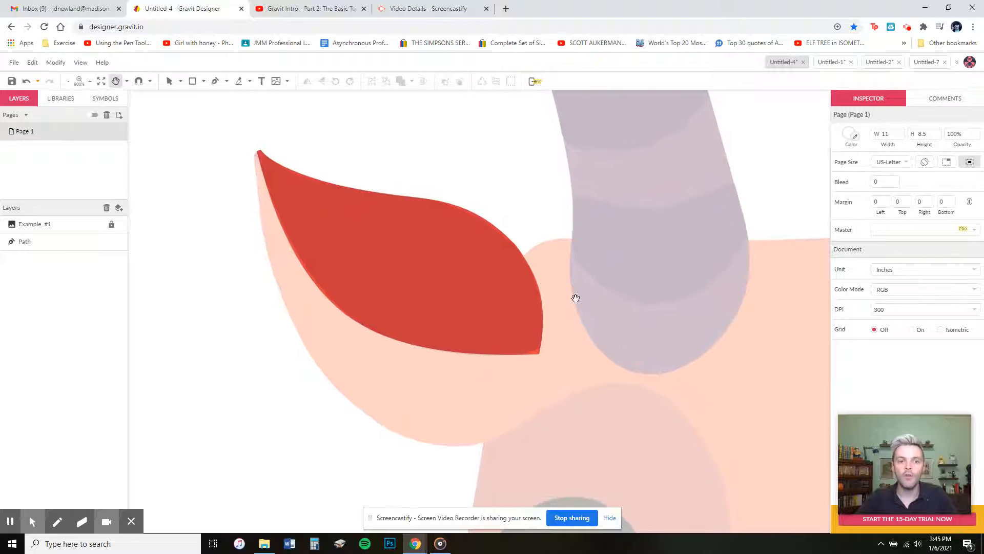
Step: Select the red ear shape and drag it back over the left ear
{"action": "left_click", "coordinate": [170, 81]}
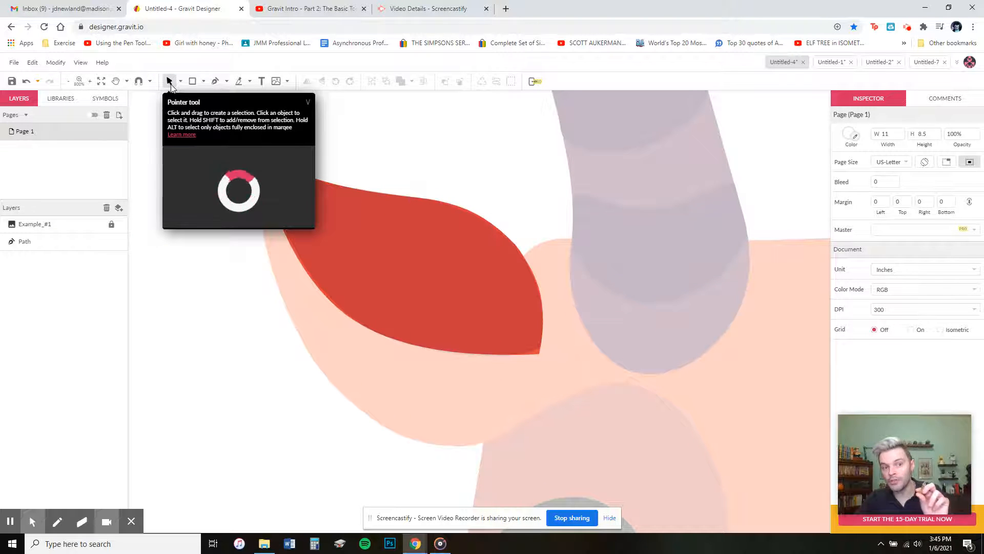
{"action": "left_click", "coordinate": [422, 261]}
{"action": "left_click_drag", "start_coordinate": [464, 288], "coordinate": [441, 276]}
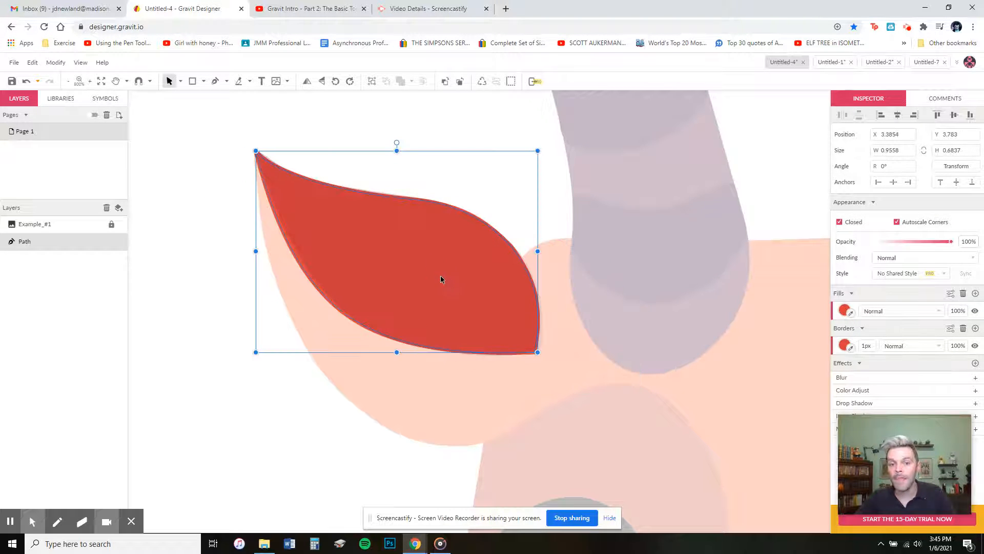
Step: With Subselect, lift the red ear's top edge and add a bottom-edge point pulled lower
{"action": "left_click", "coordinate": [180, 82]}
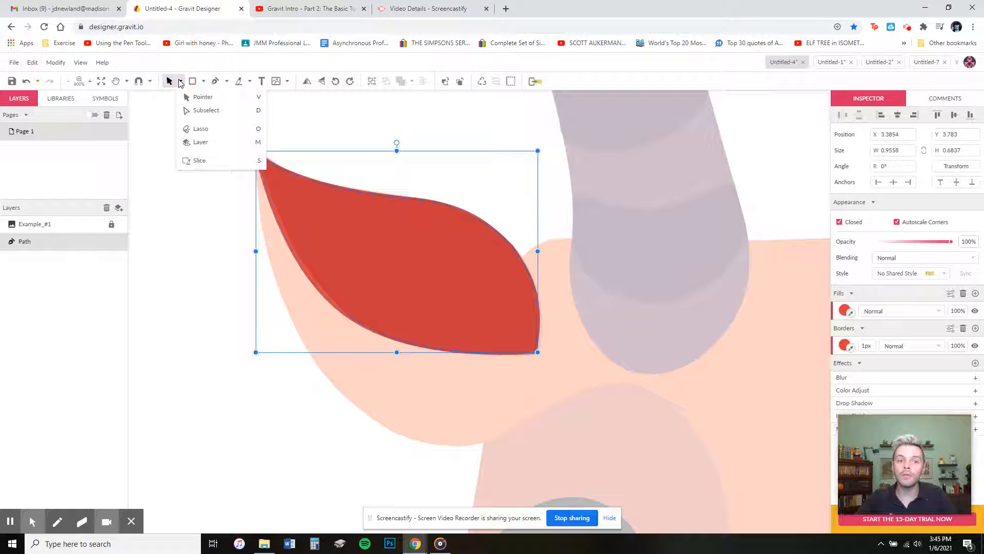
{"action": "left_click", "coordinate": [205, 111]}
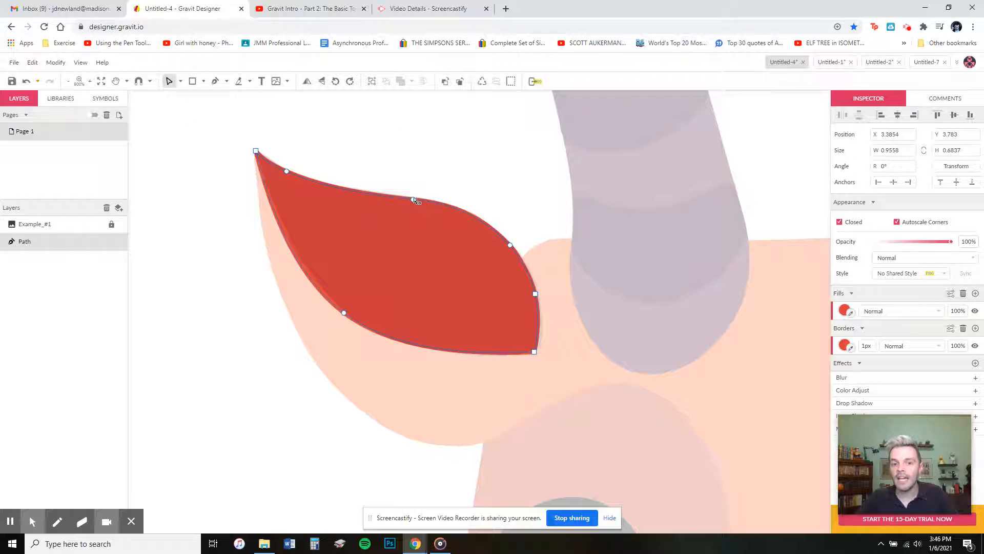
{"action": "left_click_drag", "start_coordinate": [414, 203], "coordinate": [467, 204]}
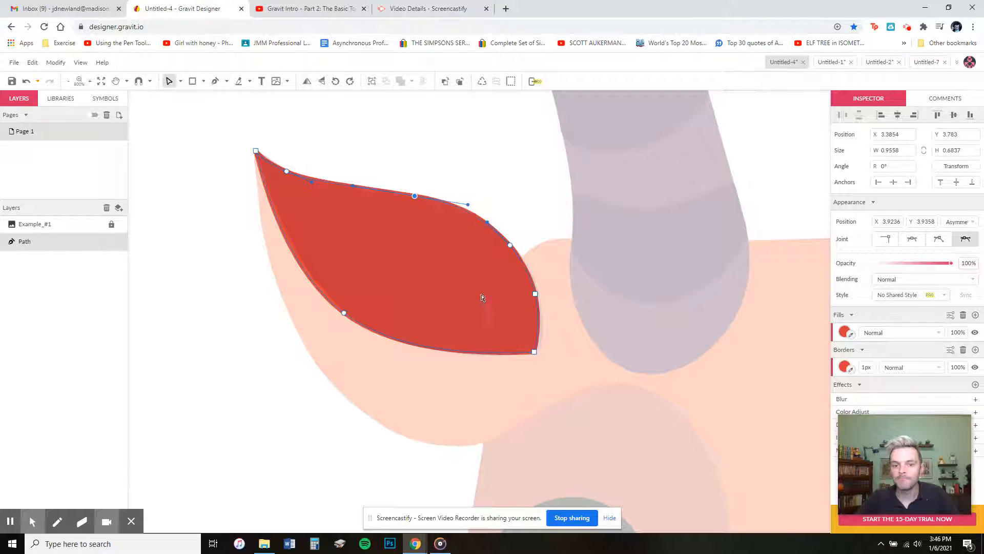
{"action": "double_click", "coordinate": [424, 349]}
{"action": "left_click_drag", "start_coordinate": [425, 349], "coordinate": [427, 348]}
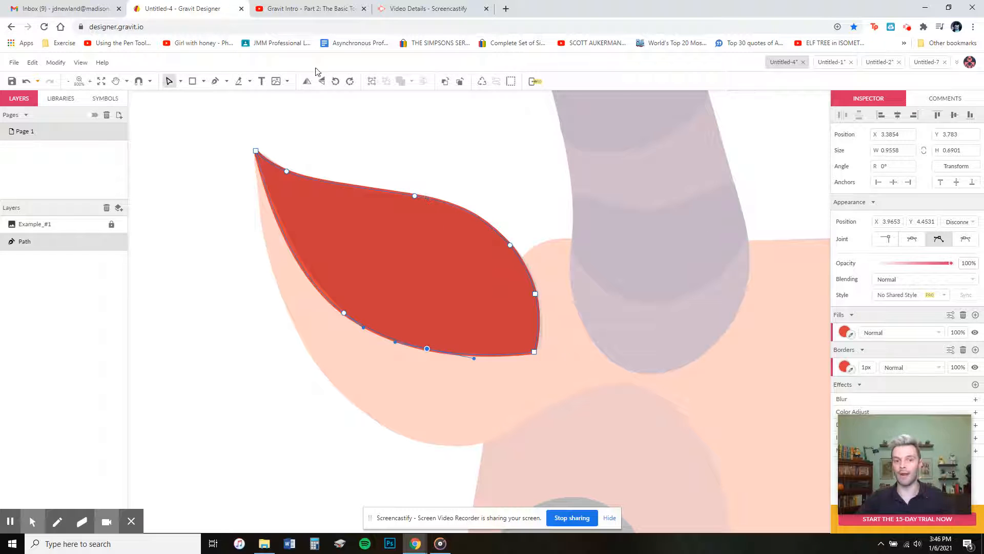
Step: Leave anchor editing and switch to the Pen tool
{"action": "left_click", "coordinate": [169, 82]}
{"action": "left_click", "coordinate": [180, 81]}
{"action": "left_click", "coordinate": [200, 106]}
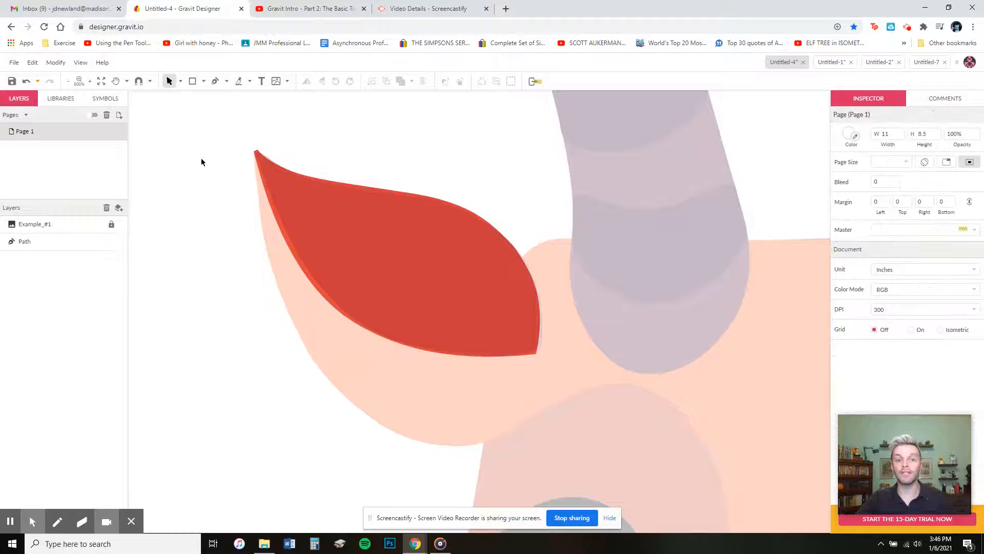
{"action": "left_click", "coordinate": [215, 82]}
{"action": "scroll", "coordinate": [288, 139], "scroll_direction": "up", "scroll_amount": 1}
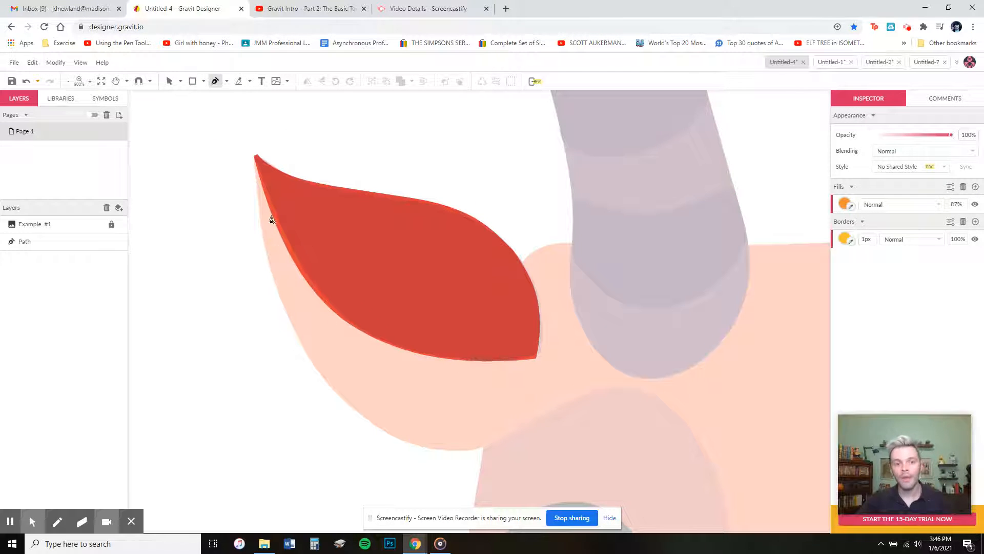
Step: Trace a closed curved path around the red ear, starting and ending at its tip
{"action": "left_click", "coordinate": [254, 157]}
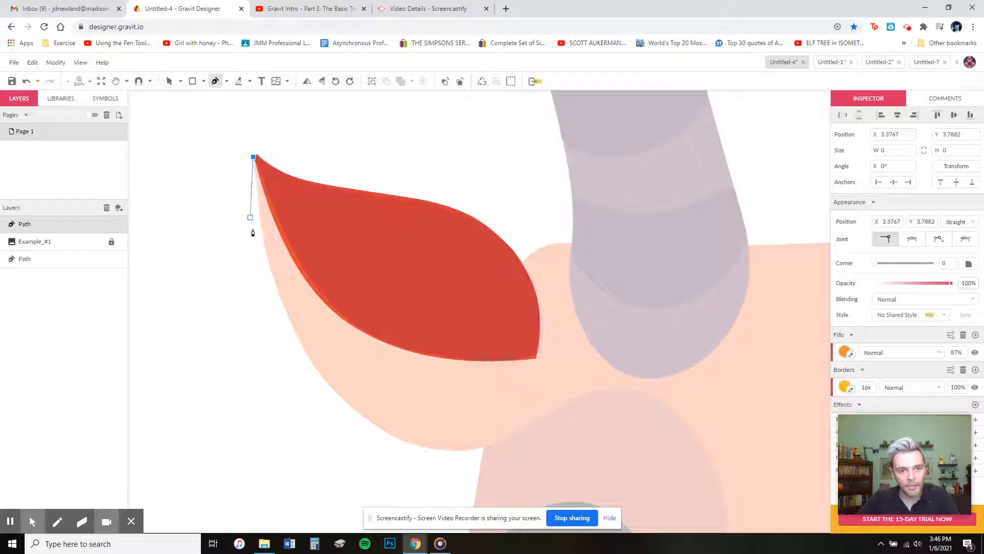
{"action": "left_click", "coordinate": [324, 381]}
{"action": "mouse_move", "coordinate": [325, 382]}
{"action": "left_mouse_down"}
{"action": "mouse_move", "coordinate": [368, 387]}
{"action": "mouse_move", "coordinate": [385, 404]}
{"action": "mouse_move", "coordinate": [400, 432]}
{"action": "mouse_move", "coordinate": [381, 444]}
{"action": "left_mouse_up"}
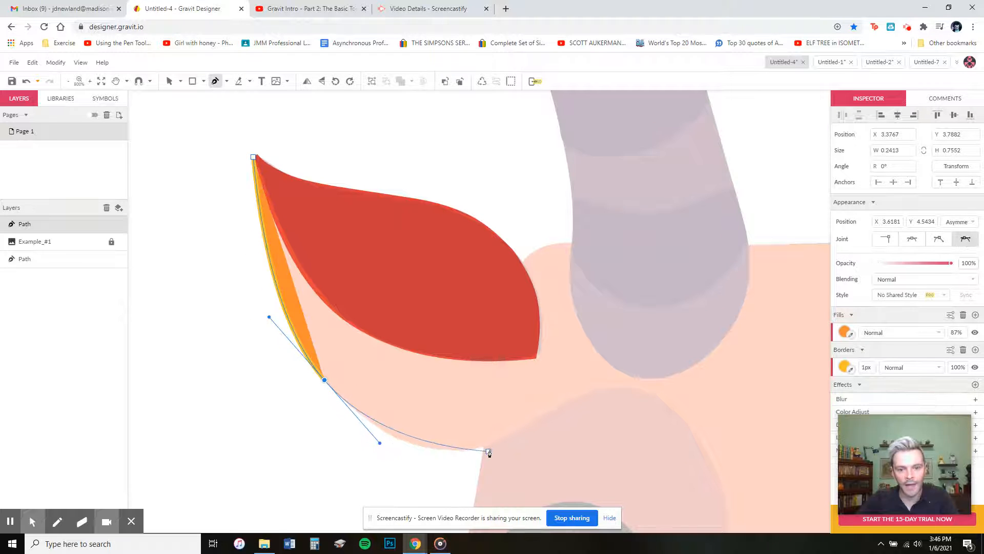
{"action": "left_click_drag", "start_coordinate": [482, 446], "coordinate": [530, 437]}
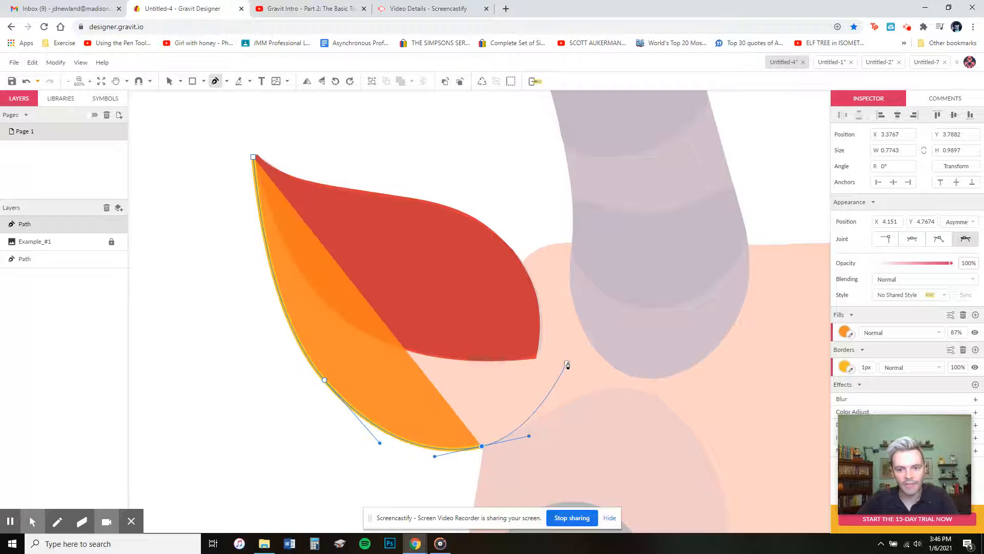
{"action": "left_click", "coordinate": [559, 337]}
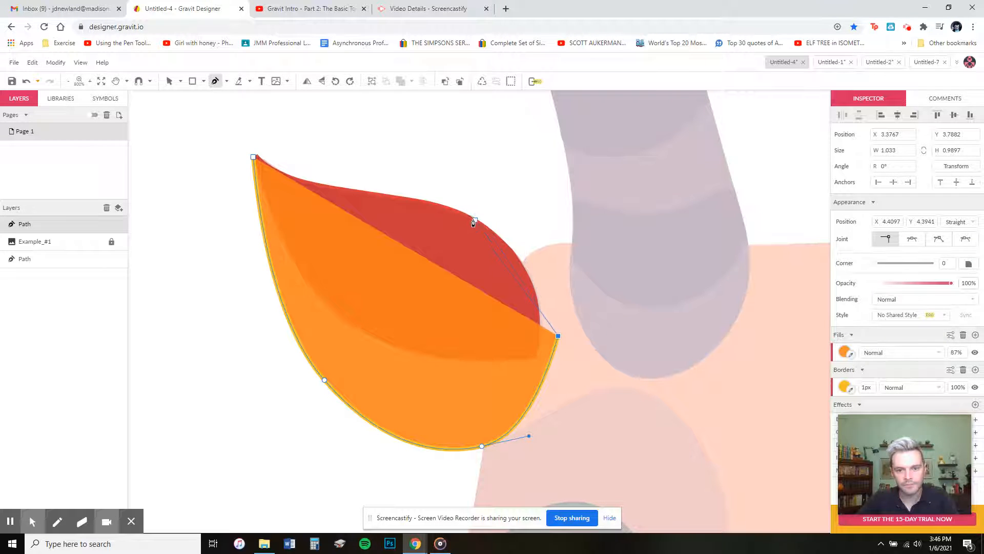
{"action": "left_click_drag", "start_coordinate": [469, 218], "coordinate": [414, 191]}
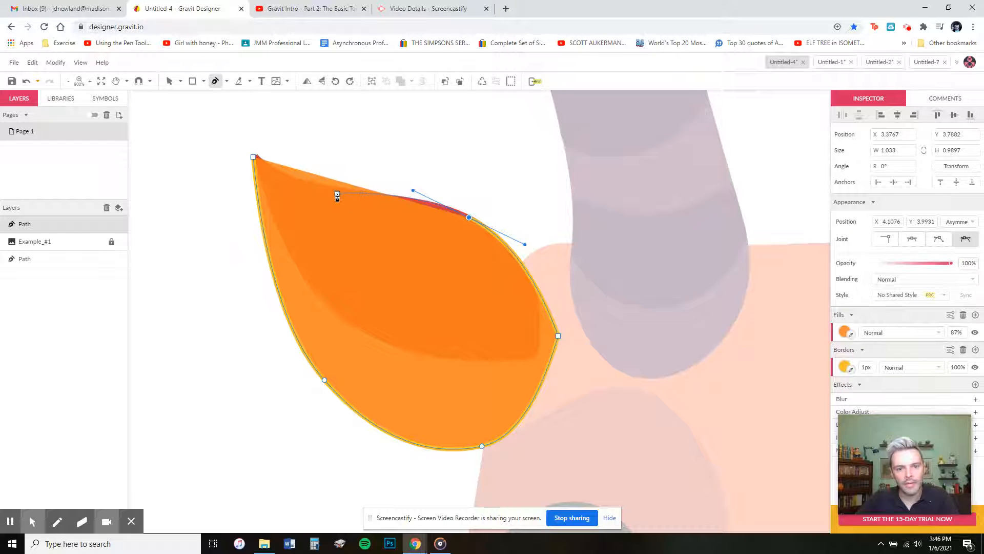
{"action": "left_click_drag", "start_coordinate": [331, 189], "coordinate": [298, 182]}
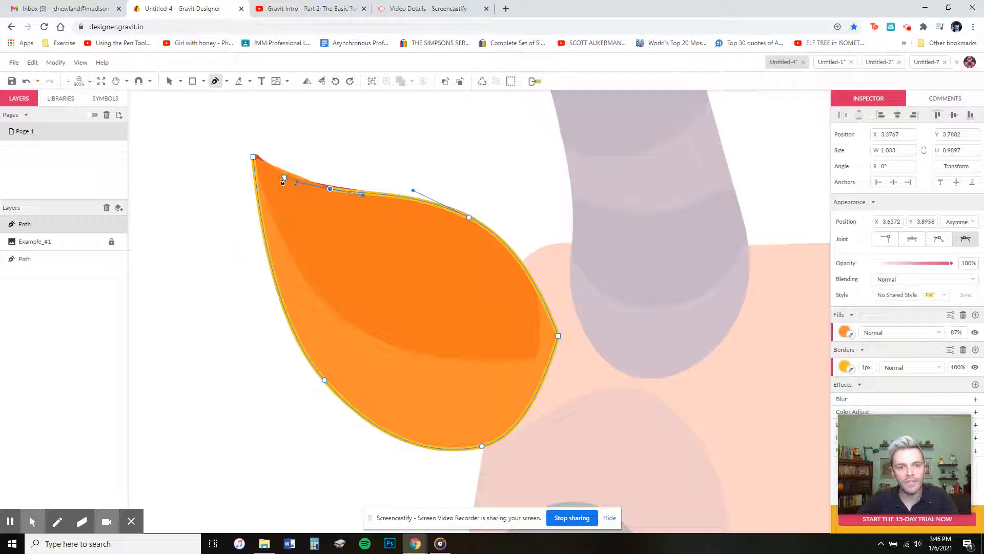
{"action": "left_click", "coordinate": [254, 160]}
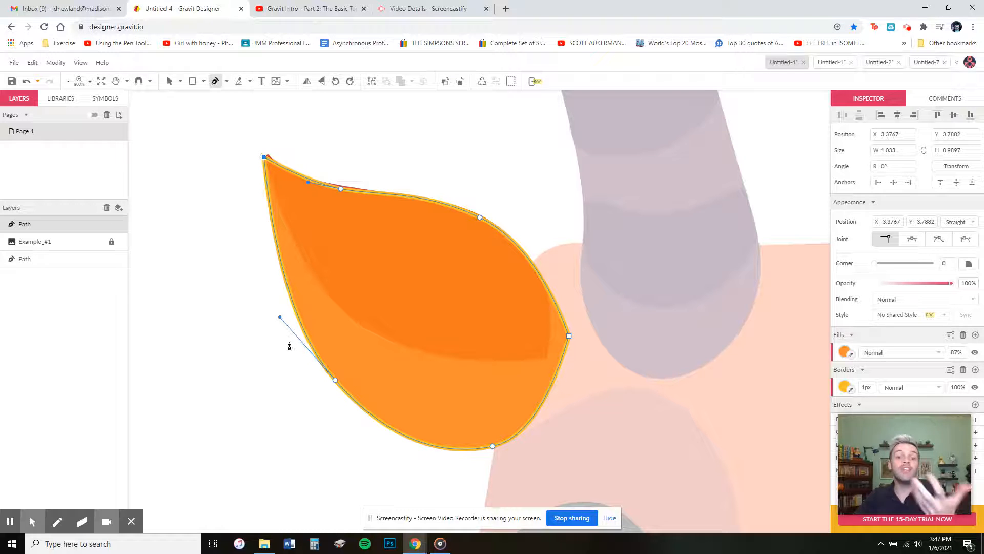
Step: Undo the stray extra point and select the whole orange ear shape
{"action": "left_click", "coordinate": [397, 284]}
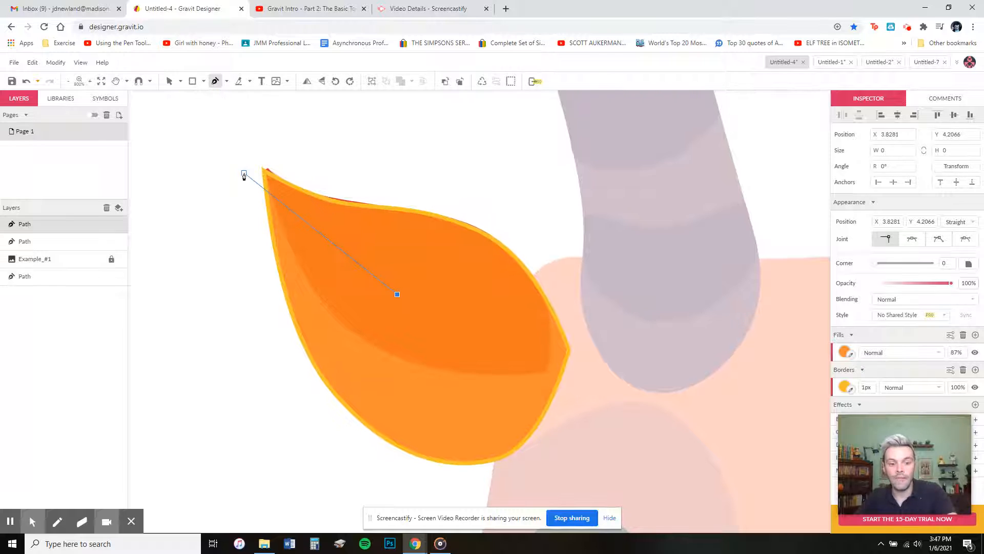
{"action": "key", "text": "ctrl+z"}
{"action": "left_click", "coordinate": [170, 81]}
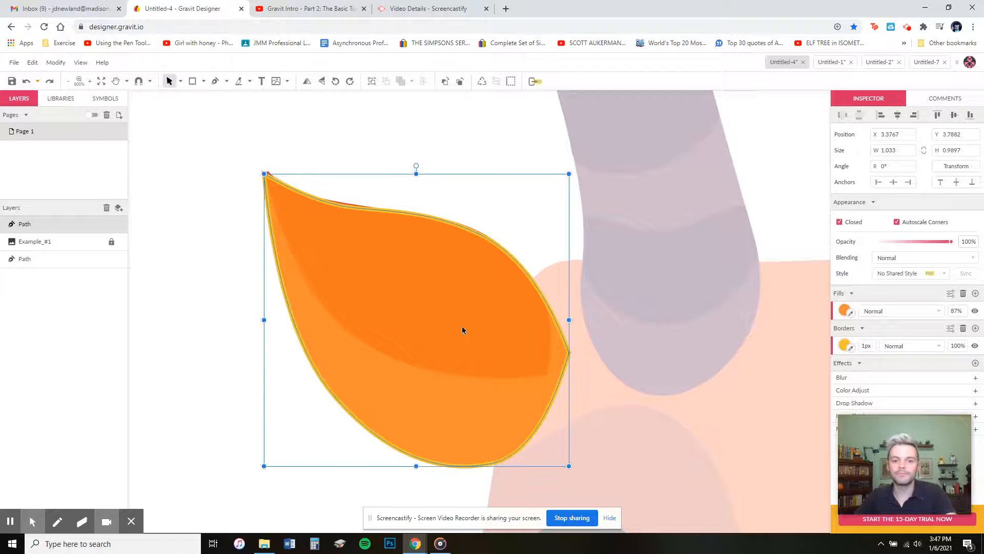
Step: Send the orange leaf path one layer backward with Arrange > Send Backward
{"action": "right_click", "coordinate": [475, 328]}
{"action": "mouse_move", "coordinate": [533, 270]}
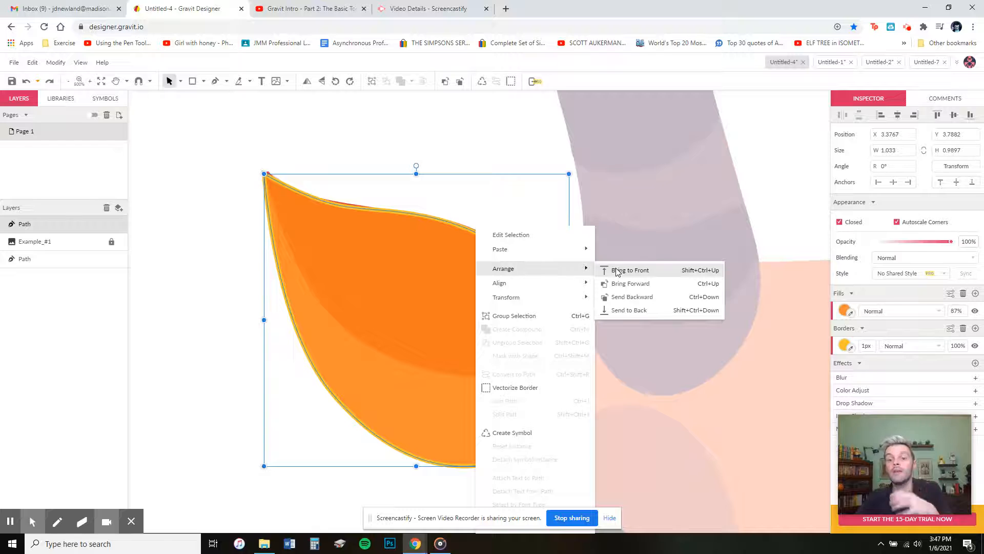
{"action": "left_click", "coordinate": [626, 297]}
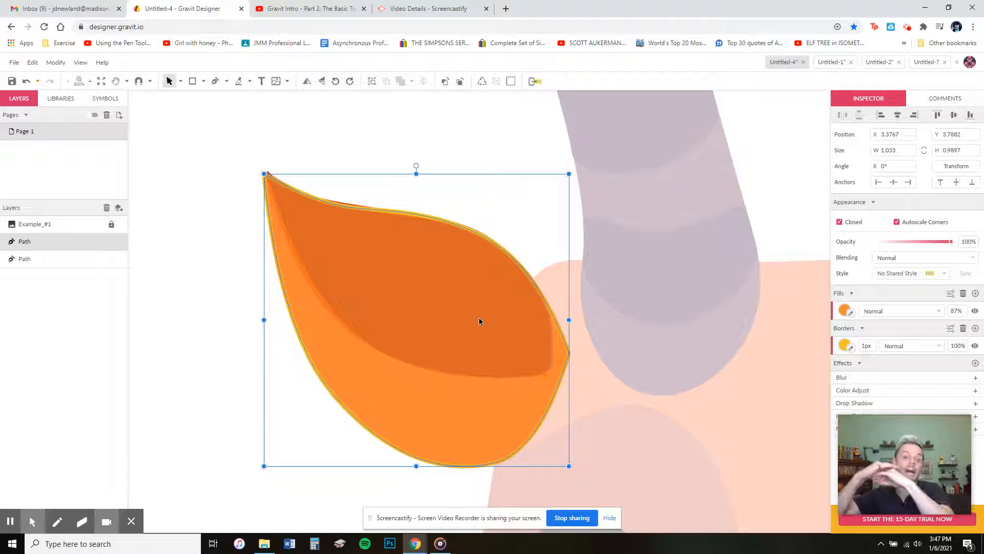
Step: Unlock the faded reference image, select it, then lock it again
{"action": "left_click", "coordinate": [111, 225]}
{"action": "left_click", "coordinate": [357, 309]}
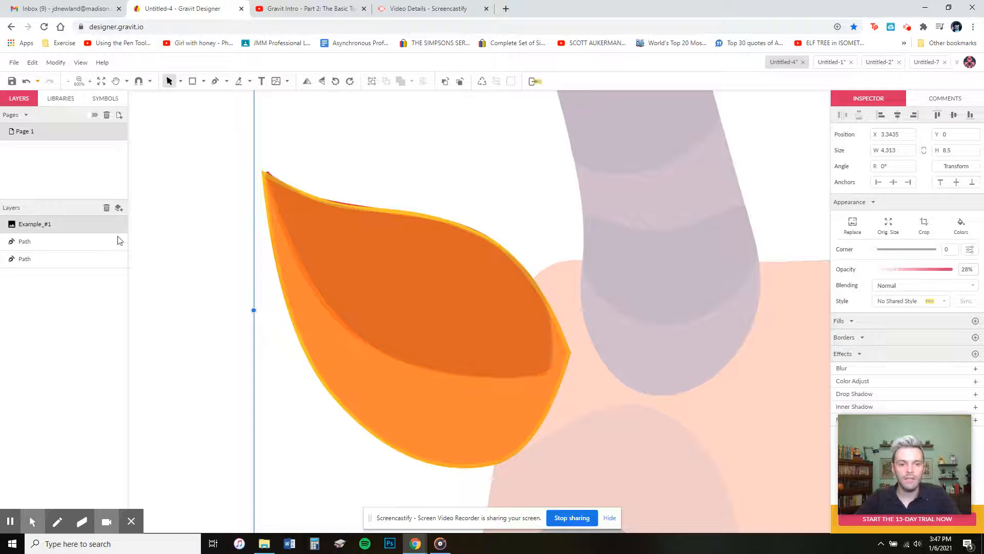
{"action": "left_click", "coordinate": [111, 224]}
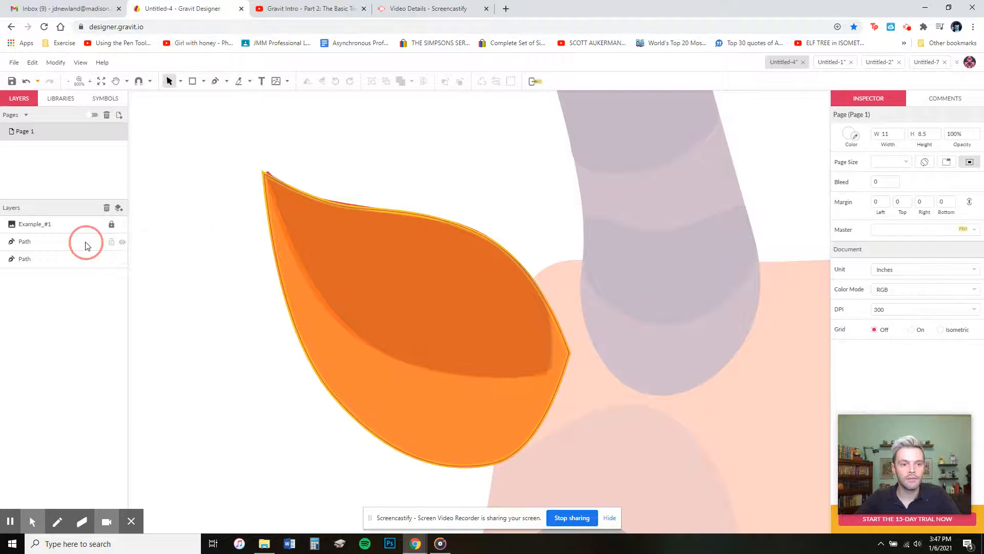
Step: Make the orange outer leaf semi-transparent, then select the inner leaf path
{"action": "left_click", "coordinate": [86, 245]}
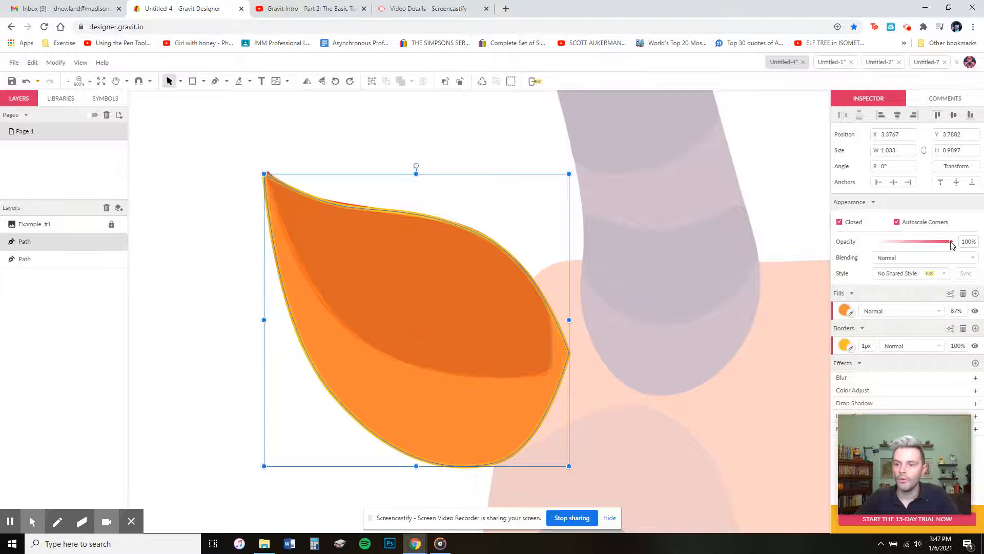
{"action": "mouse_move", "coordinate": [952, 244]}
{"action": "left_mouse_down"}
{"action": "mouse_move", "coordinate": [901, 241]}
{"action": "mouse_move", "coordinate": [867, 255]}
{"action": "mouse_move", "coordinate": [967, 254]}
{"action": "left_mouse_up"}
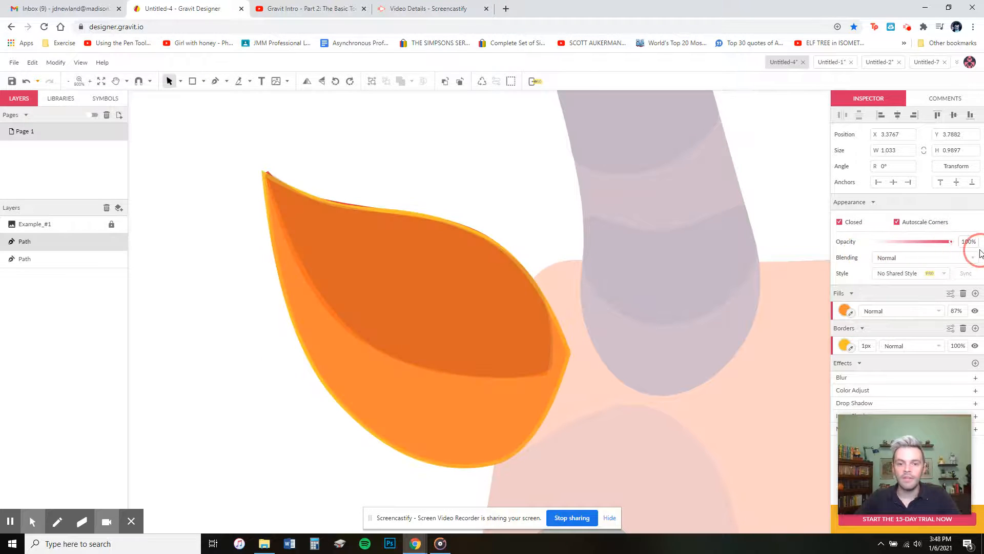
{"action": "left_click", "coordinate": [104, 260]}
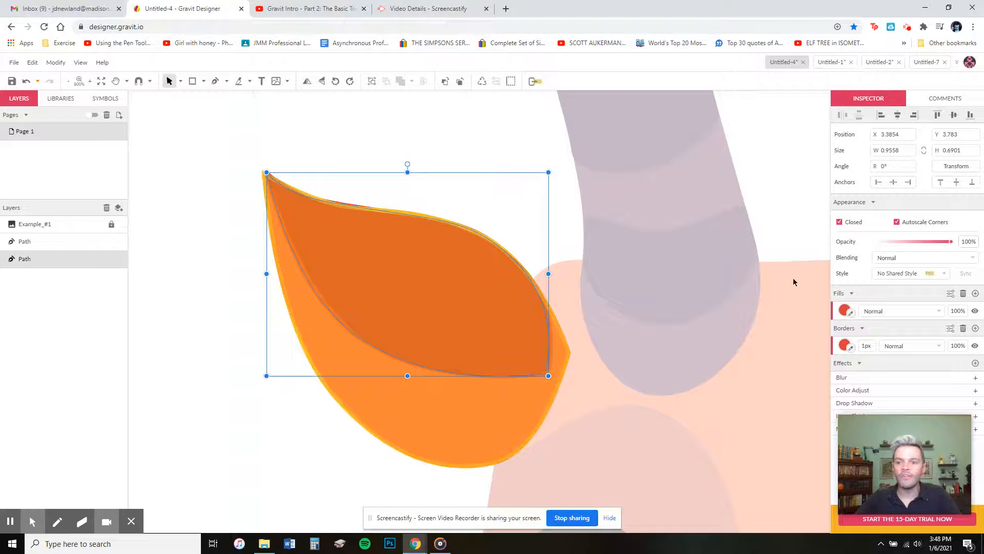
Step: Lower the inner leaf's opacity and reposition the orange outer leaf
{"action": "mouse_move", "coordinate": [951, 242]}
{"action": "left_mouse_down"}
{"action": "mouse_move", "coordinate": [920, 250]}
{"action": "mouse_move", "coordinate": [957, 244]}
{"action": "left_mouse_up"}
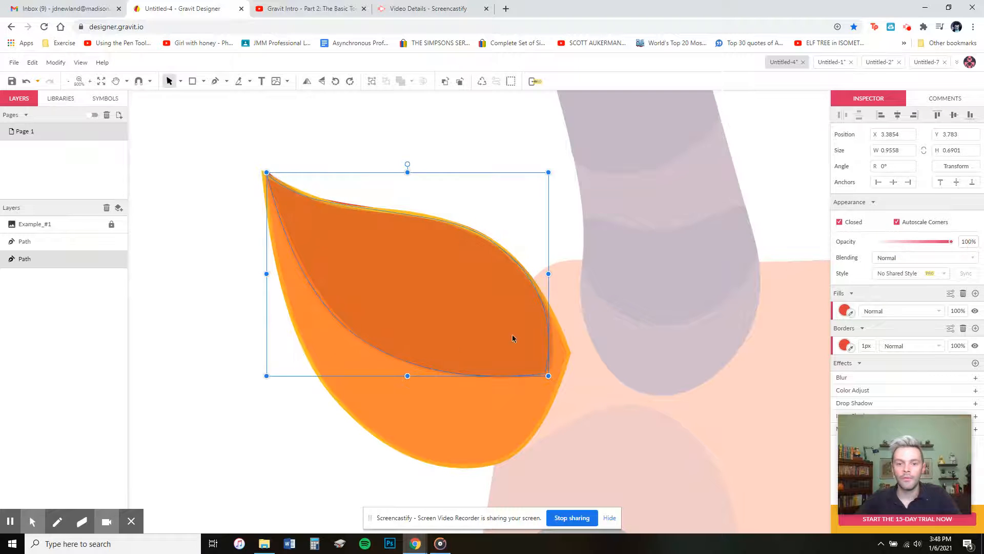
{"action": "left_click", "coordinate": [435, 310]}
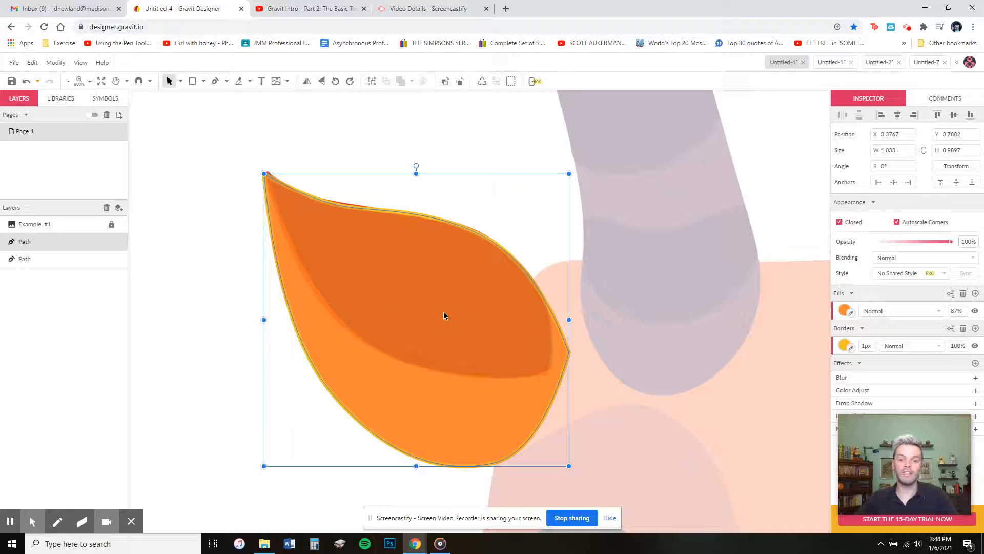
{"action": "left_click_drag", "start_coordinate": [444, 316], "coordinate": [461, 325]}
Step: Send the orange leaf behind the red inner leaf and fit the page in view
{"action": "right_click", "coordinate": [452, 347]}
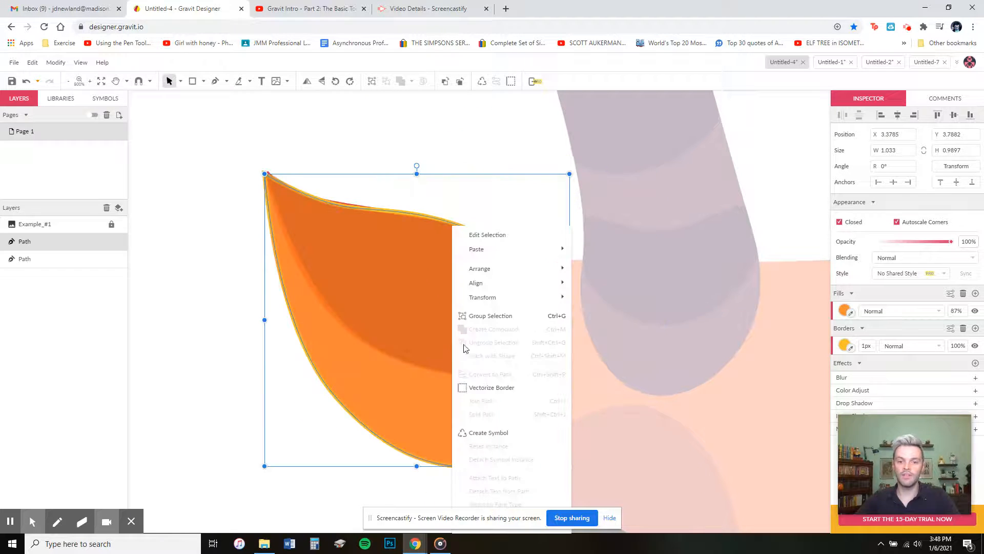
{"action": "mouse_move", "coordinate": [495, 268]}
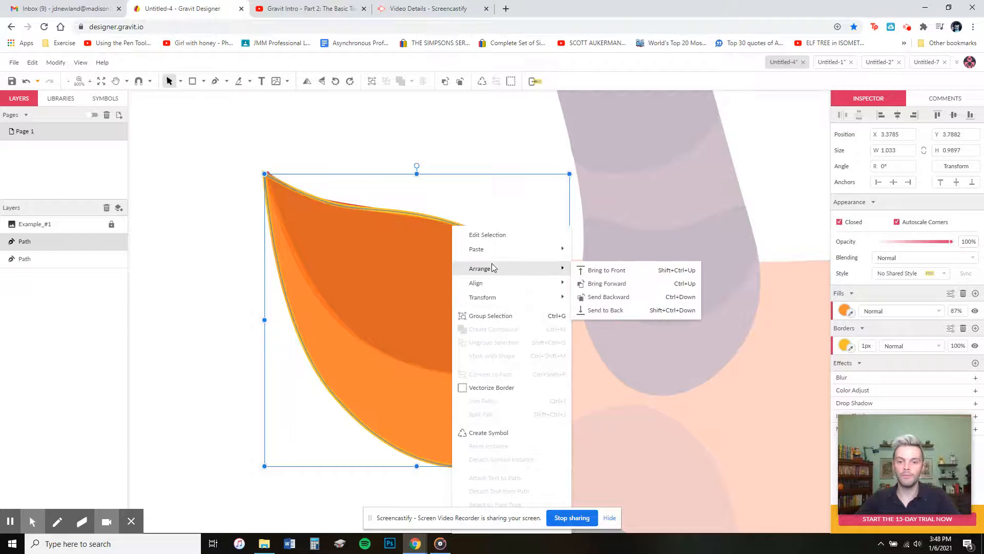
{"action": "left_click", "coordinate": [612, 296]}
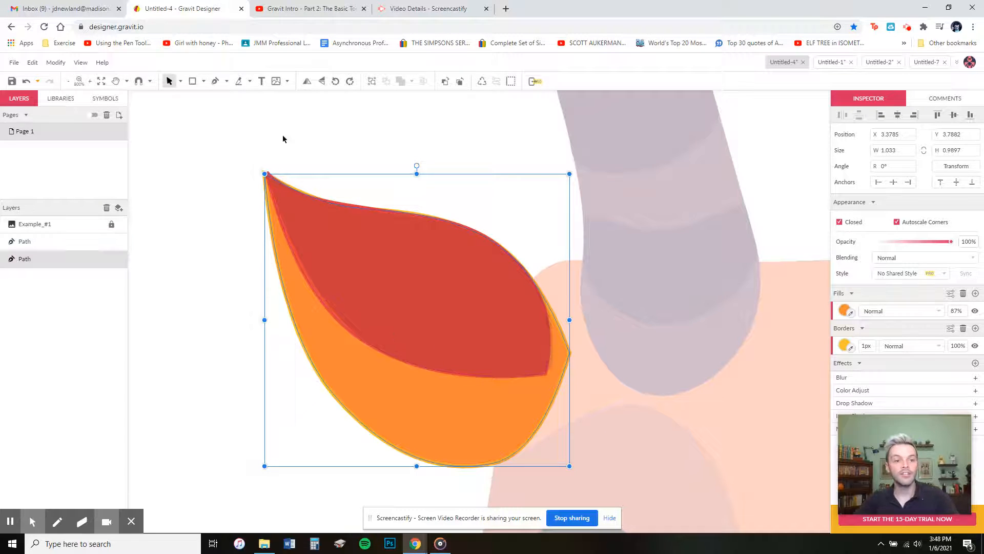
{"action": "left_click", "coordinate": [101, 81]}
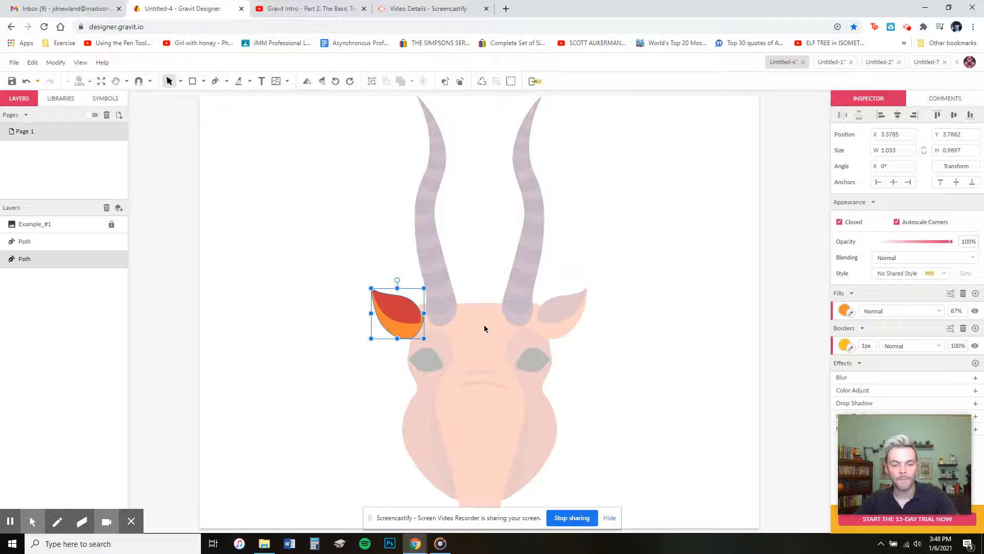
Step: Deselect the ear leaf and pick the Rectangle tool
{"action": "left_click", "coordinate": [612, 408]}
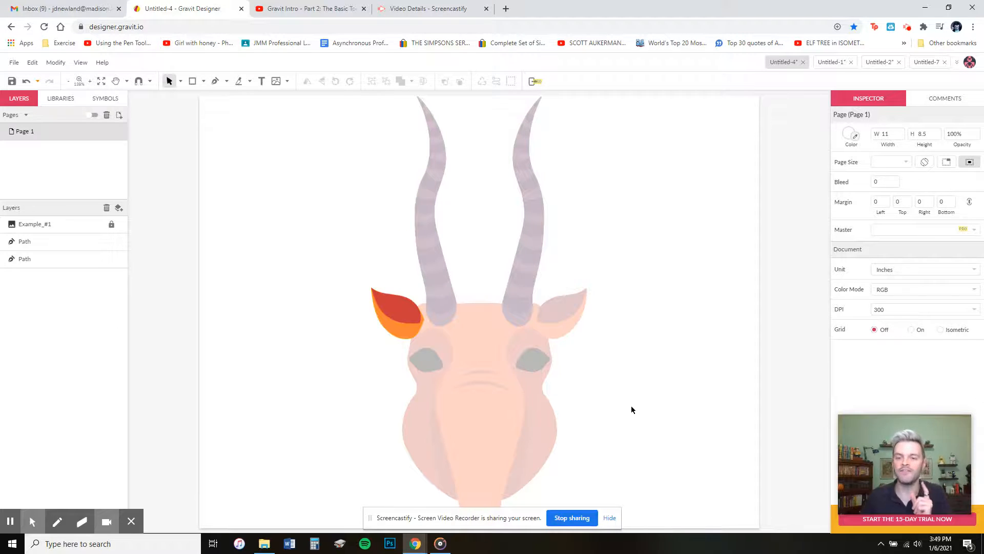
{"action": "left_click", "coordinate": [193, 81]}
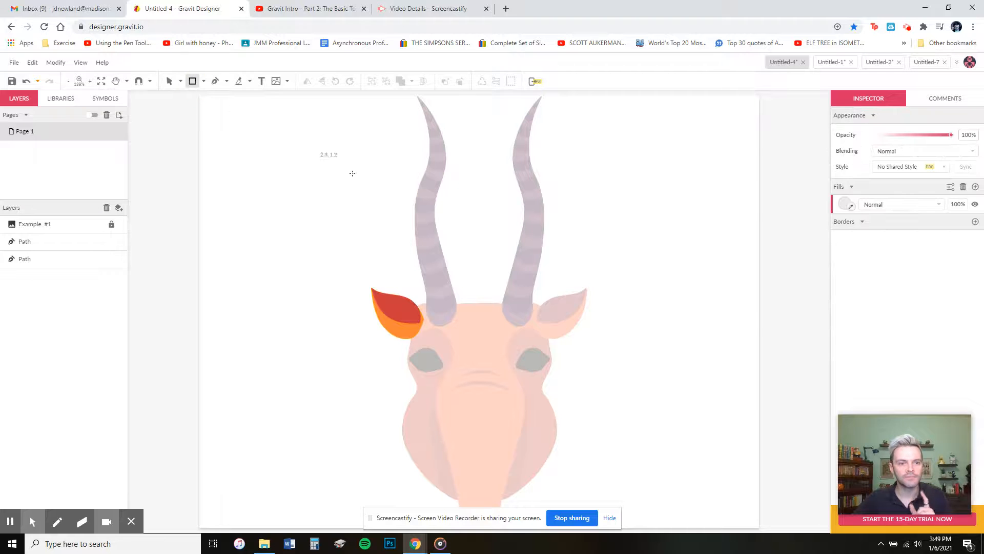
Step: Draw a 4.6831 × 8.6108 rectangle over the face's right half and fill it white
{"action": "left_click_drag", "start_coordinate": [490, 104], "coordinate": [730, 501]}
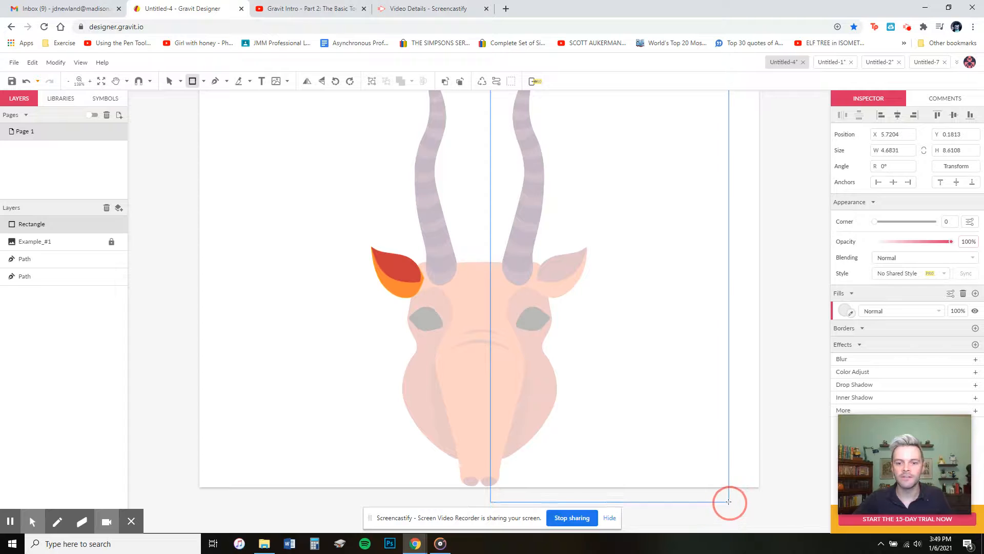
{"action": "left_click_drag", "start_coordinate": [652, 337], "coordinate": [640, 341]}
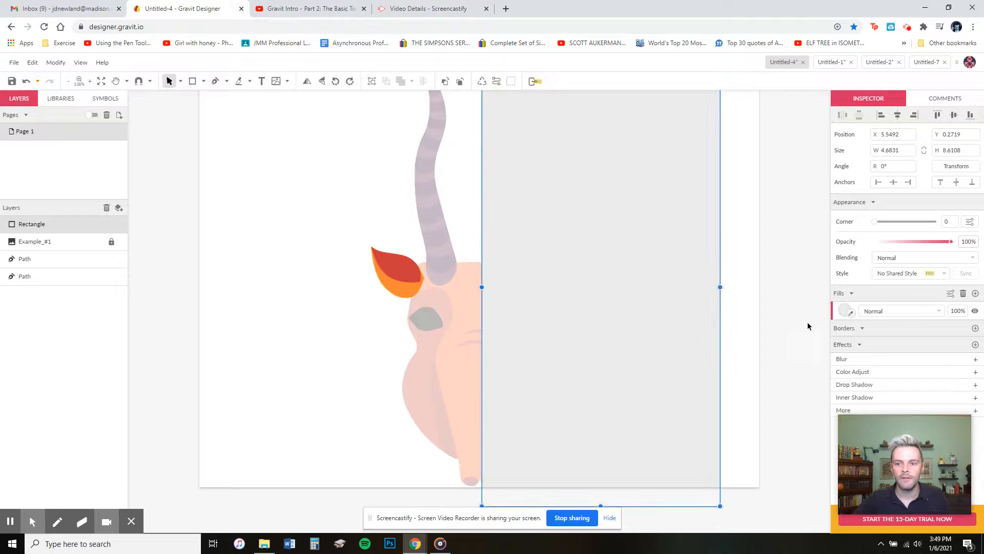
{"action": "left_click", "coordinate": [847, 311]}
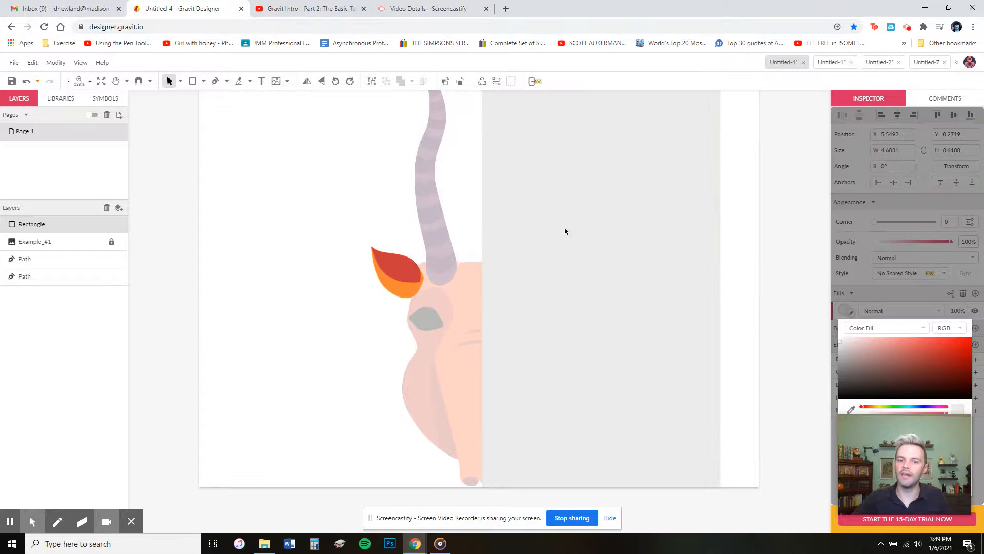
{"action": "left_click_drag", "start_coordinate": [899, 350], "coordinate": [615, 261]}
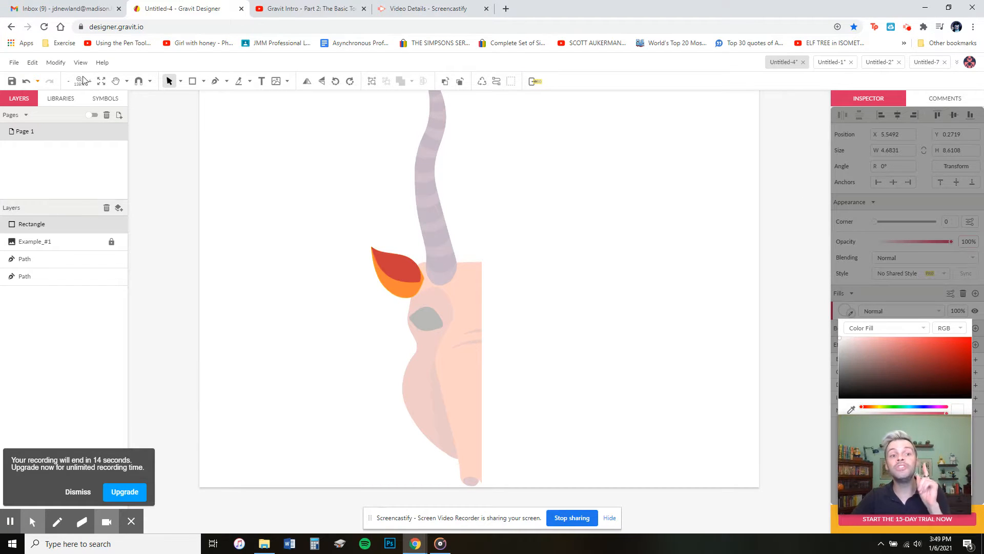
Step: Choose File > Save to Local File as... to open the Save As dialog
{"action": "left_click", "coordinate": [14, 63]}
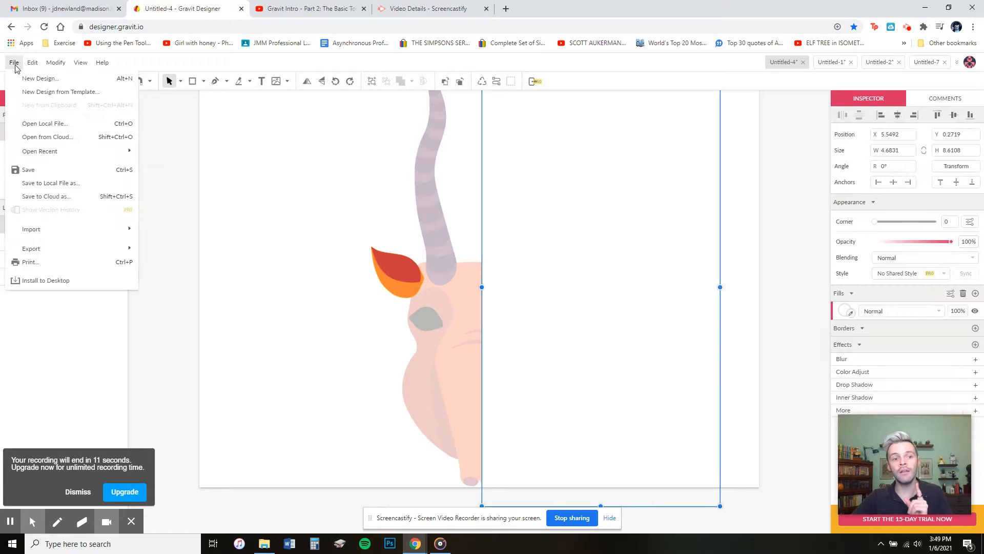
{"action": "left_click", "coordinate": [64, 184]}
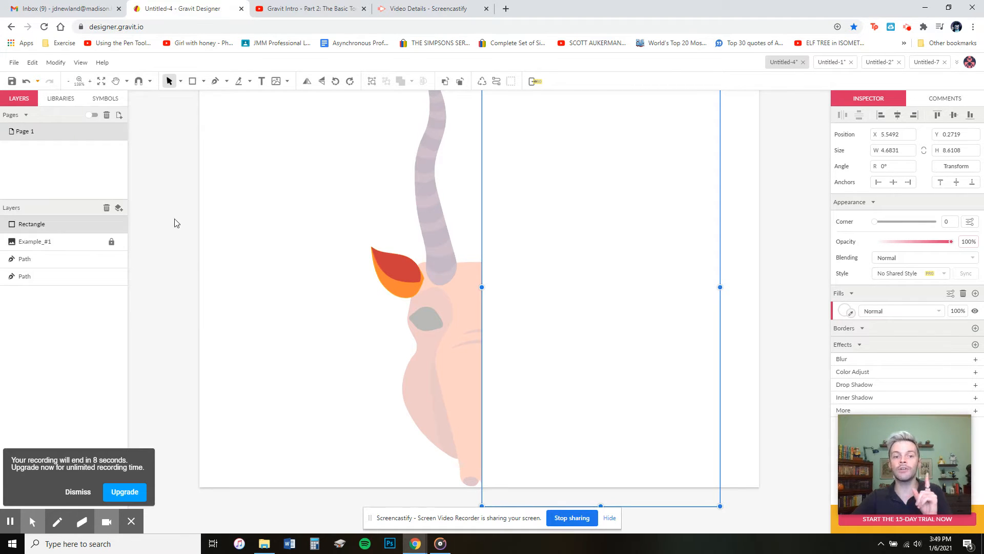